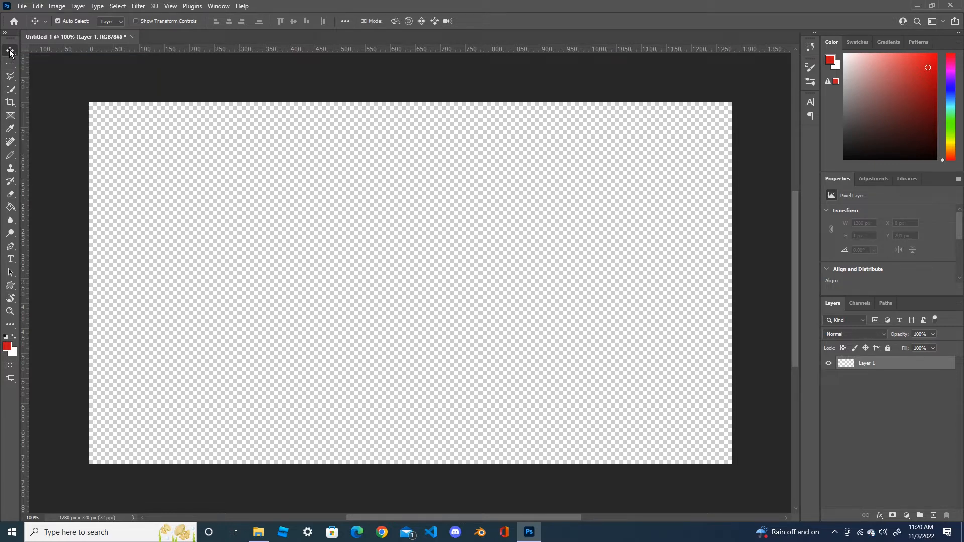
- Open the photo 20151106_150359 from the Downloads folder and close the Untitled-1 document without saving it
{"action": "left_click", "coordinate": [22, 6]}
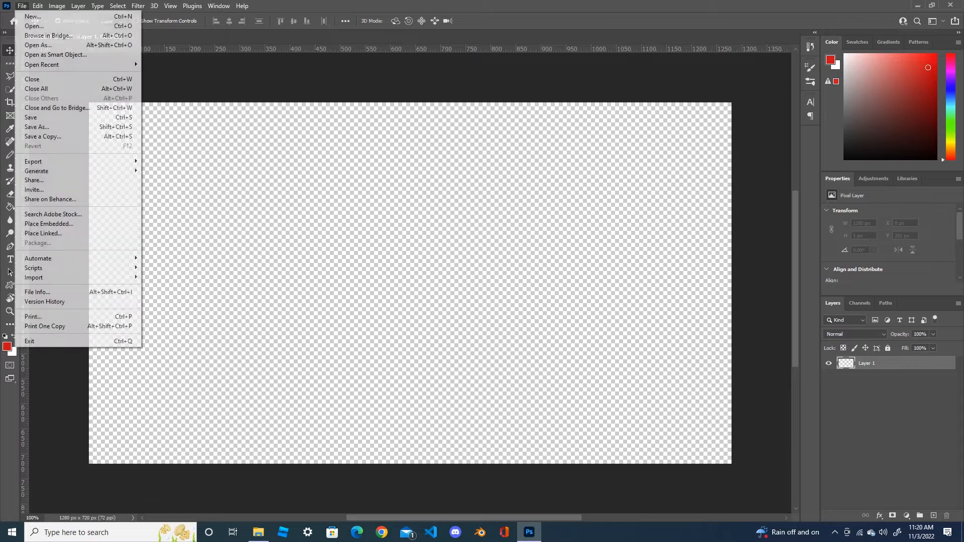
{"action": "left_click", "coordinate": [34, 26]}
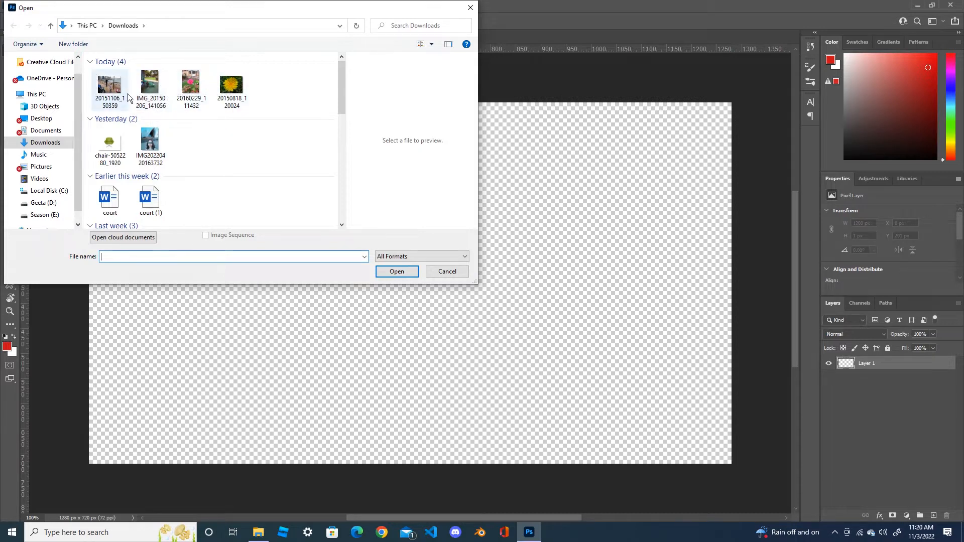
{"action": "double_click", "coordinate": [110, 84]}
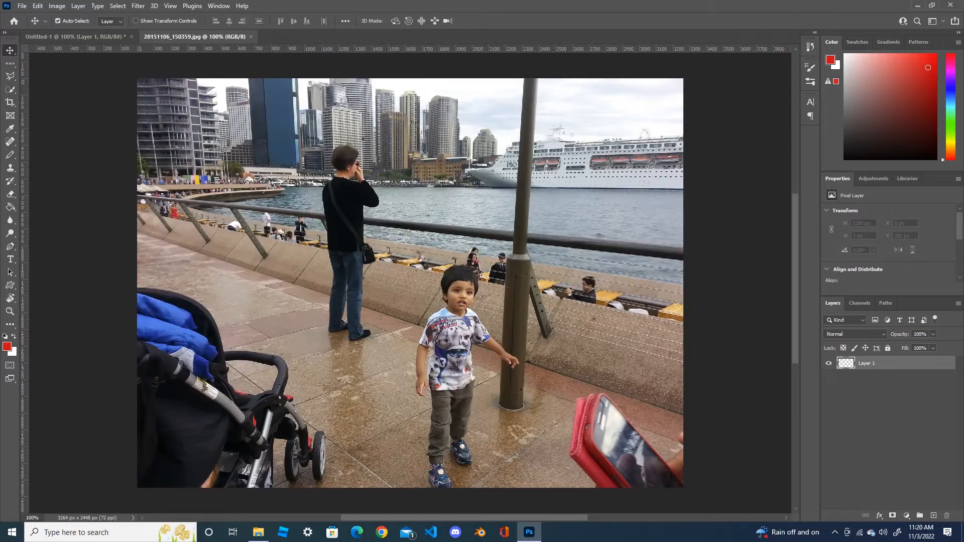
{"action": "left_click", "coordinate": [131, 36]}
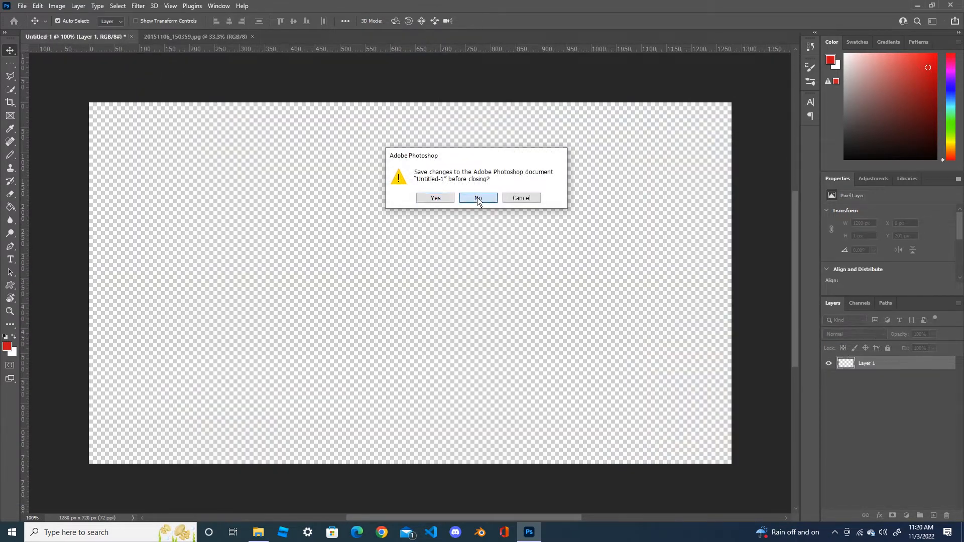
{"action": "left_click", "coordinate": [477, 199]}
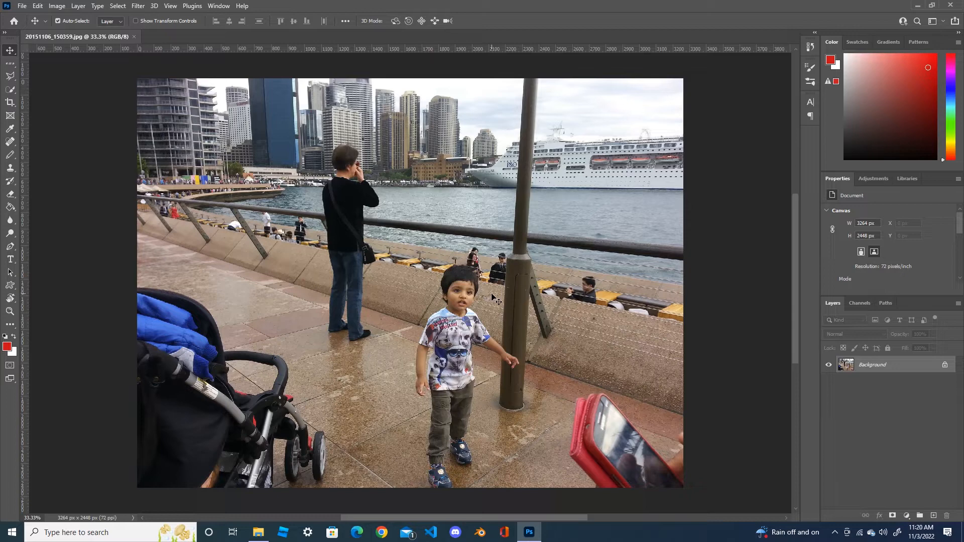
- Convert the Background to a normal layer and move the photo around within the canvas
{"action": "left_click_drag", "start_coordinate": [506, 301], "coordinate": [475, 297]}
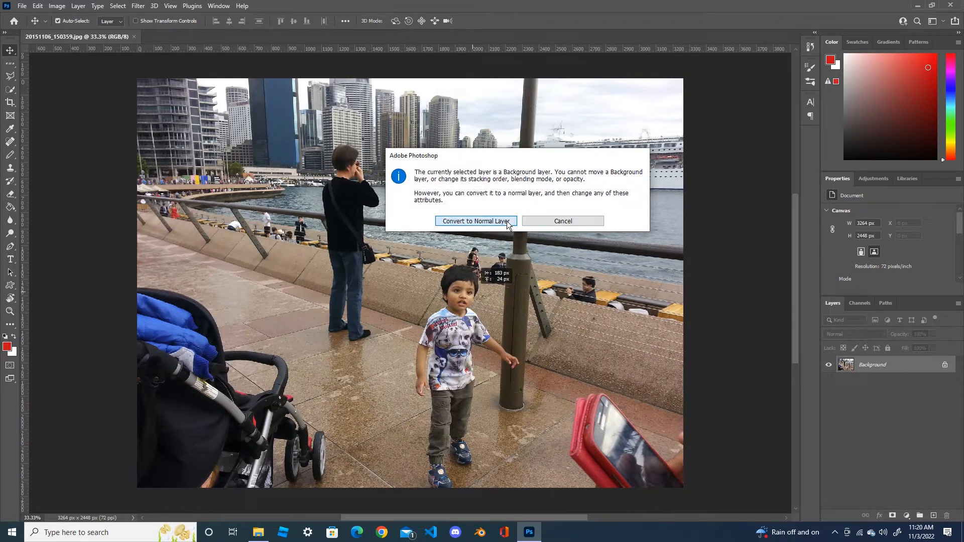
{"action": "left_click", "coordinate": [489, 221]}
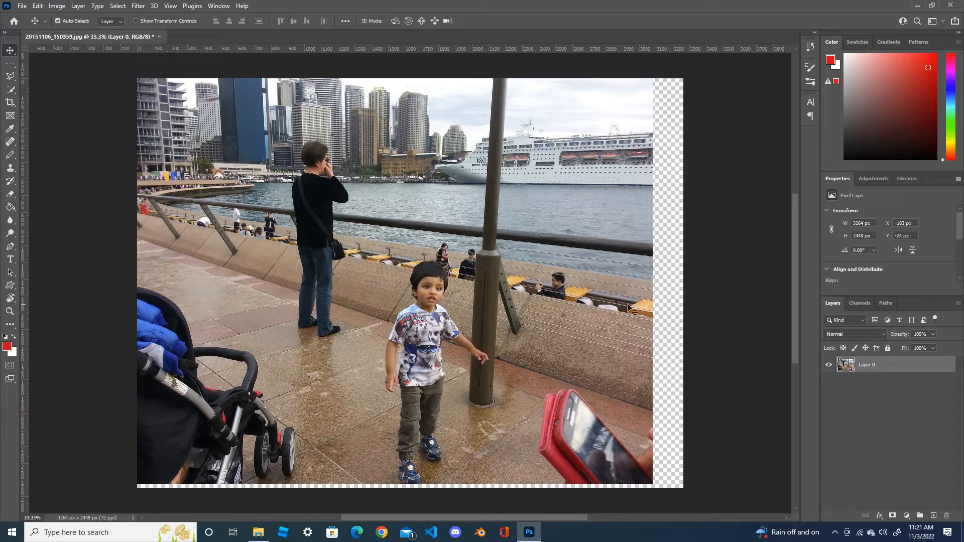
{"action": "left_click_drag", "start_coordinate": [525, 321], "coordinate": [593, 335]}
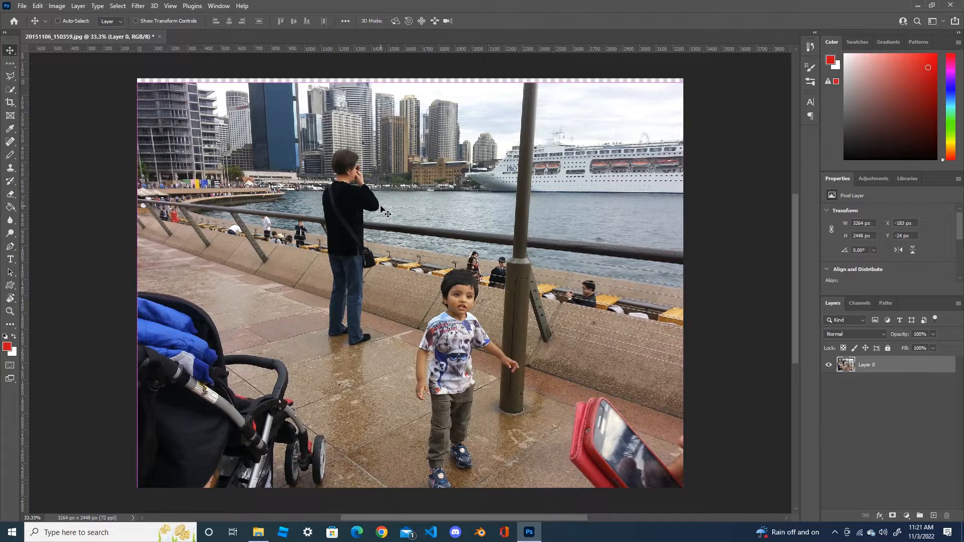
- Undo the photo moves and the conversion of the Background layer
{"action": "key", "text": "ctrl+z"}
{"action": "key", "text": "ctrl+z"}
{"action": "key", "text": "ctrl+z"}
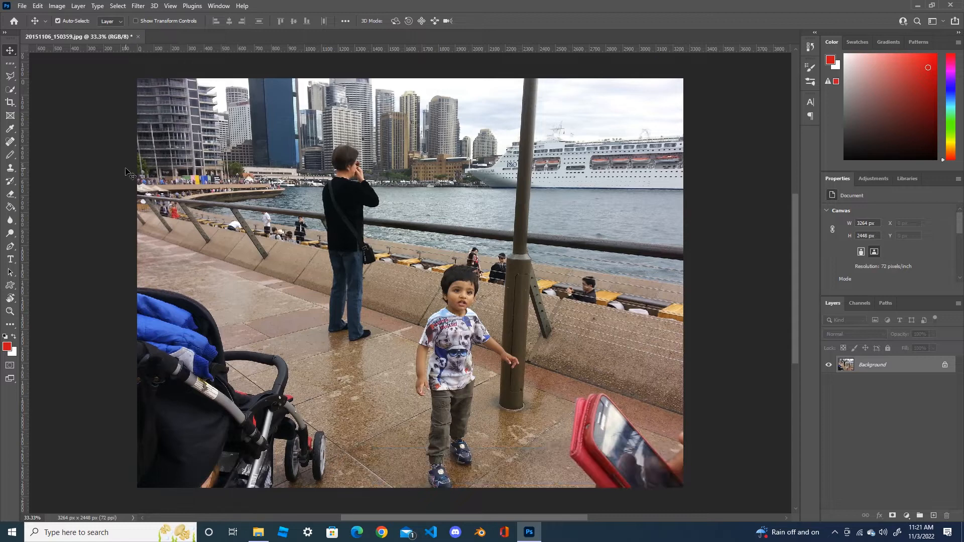
- Select the boy in the patterned T-shirt with the Quick Selection tool
{"action": "left_click", "coordinate": [10, 64]}
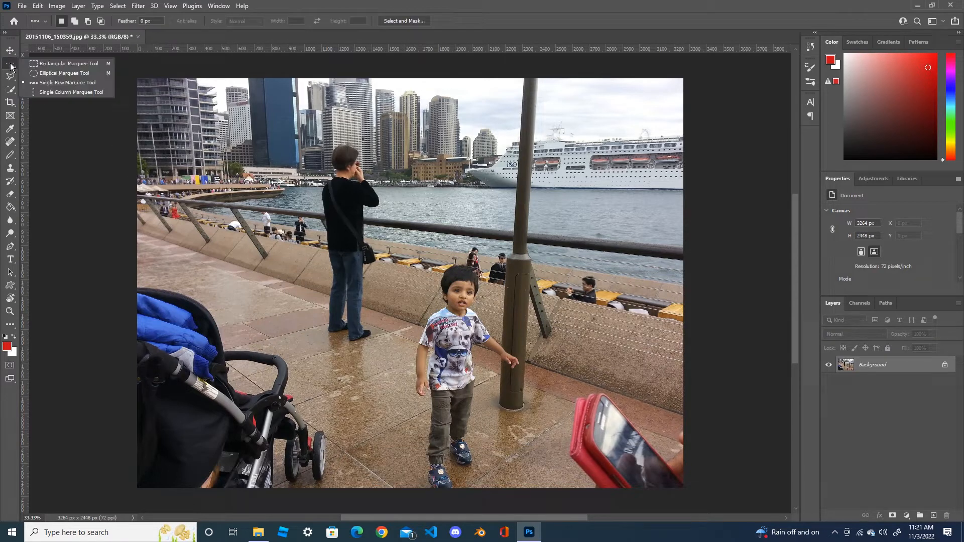
{"action": "left_click", "coordinate": [48, 65]}
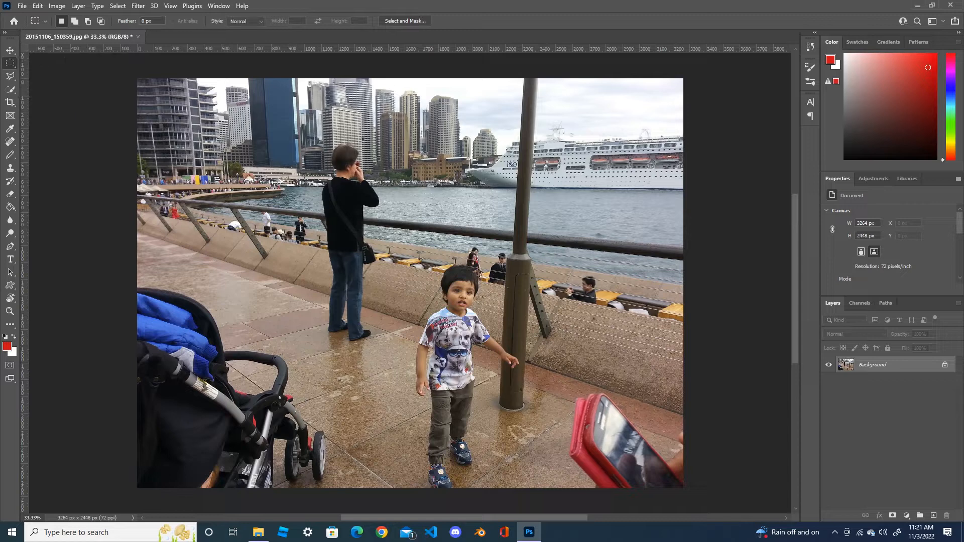
{"action": "left_click", "coordinate": [9, 91]}
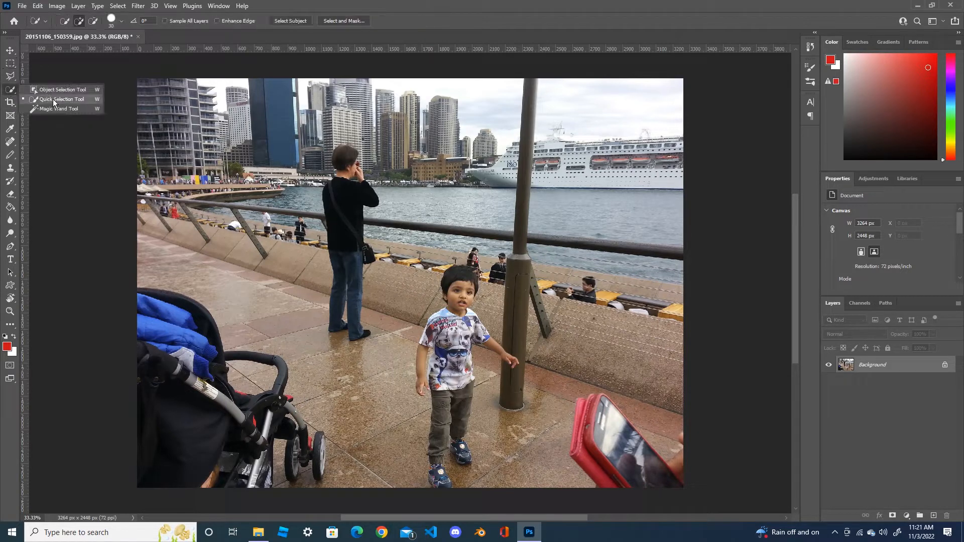
{"action": "left_click", "coordinate": [53, 103]}
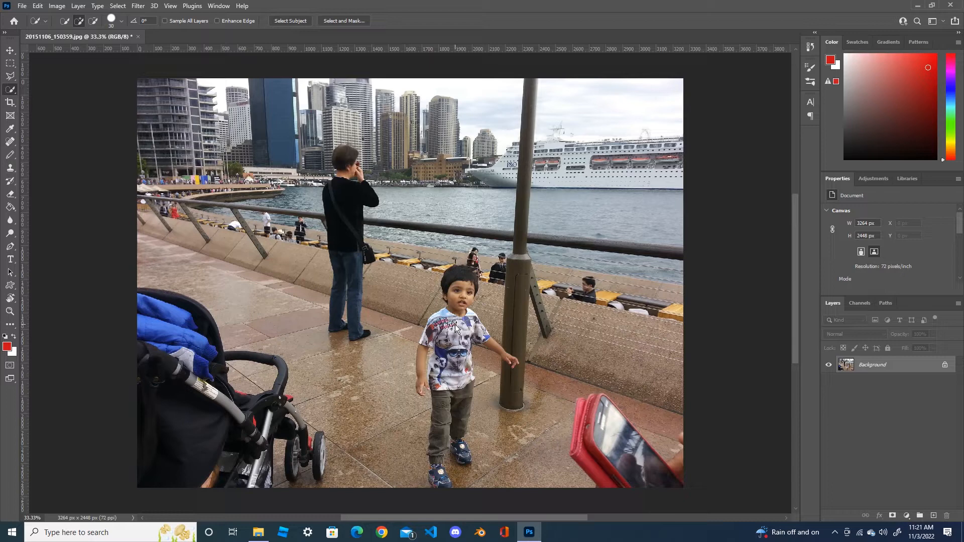
{"action": "mouse_move", "coordinate": [456, 318]}
{"action": "left_mouse_down"}
{"action": "mouse_move", "coordinate": [473, 373]}
{"action": "mouse_move", "coordinate": [465, 386]}
{"action": "left_mouse_up"}
{"action": "mouse_move", "coordinate": [451, 420]}
{"action": "left_mouse_down"}
{"action": "mouse_move", "coordinate": [449, 486]}
{"action": "mouse_move", "coordinate": [475, 462]}
{"action": "mouse_move", "coordinate": [440, 489]}
{"action": "mouse_move", "coordinate": [426, 451]}
{"action": "mouse_move", "coordinate": [425, 379]}
{"action": "mouse_move", "coordinate": [440, 311]}
{"action": "mouse_move", "coordinate": [466, 275]}
{"action": "mouse_move", "coordinate": [517, 374]}
{"action": "left_mouse_up"}
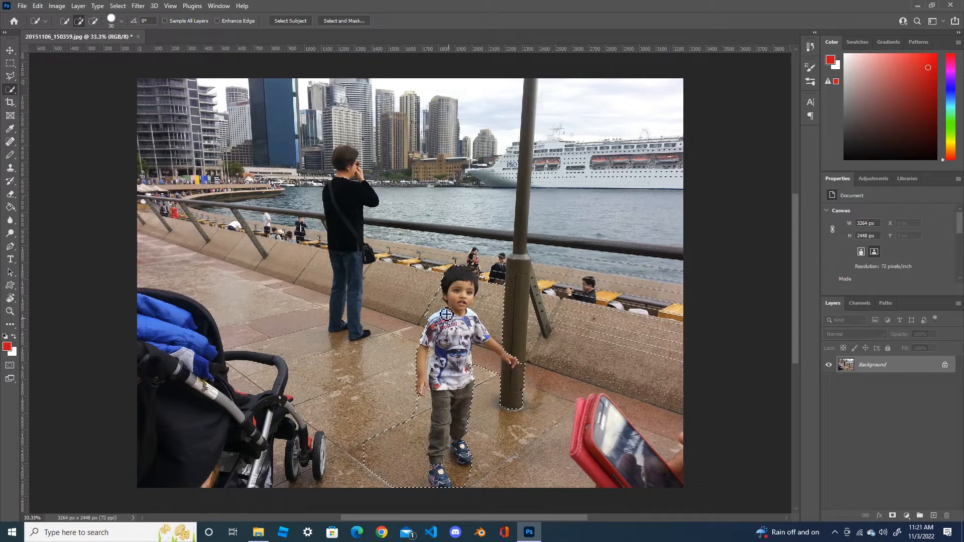
- Move the selected boy across the photo to the walkway area between the stroller and his original spot
{"action": "left_click", "coordinate": [10, 50]}
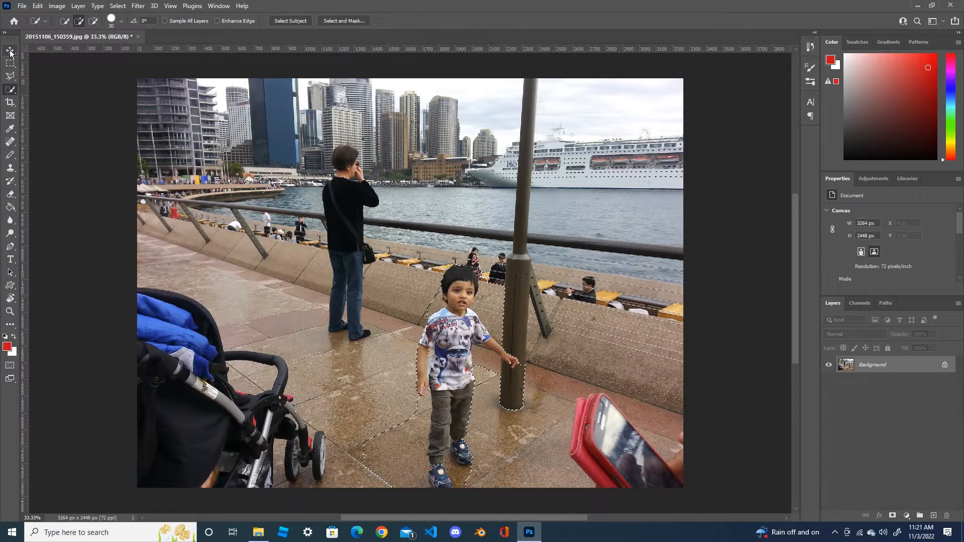
{"action": "left_click_drag", "start_coordinate": [471, 350], "coordinate": [634, 170]}
{"action": "left_click_drag", "start_coordinate": [621, 235], "coordinate": [344, 290]}
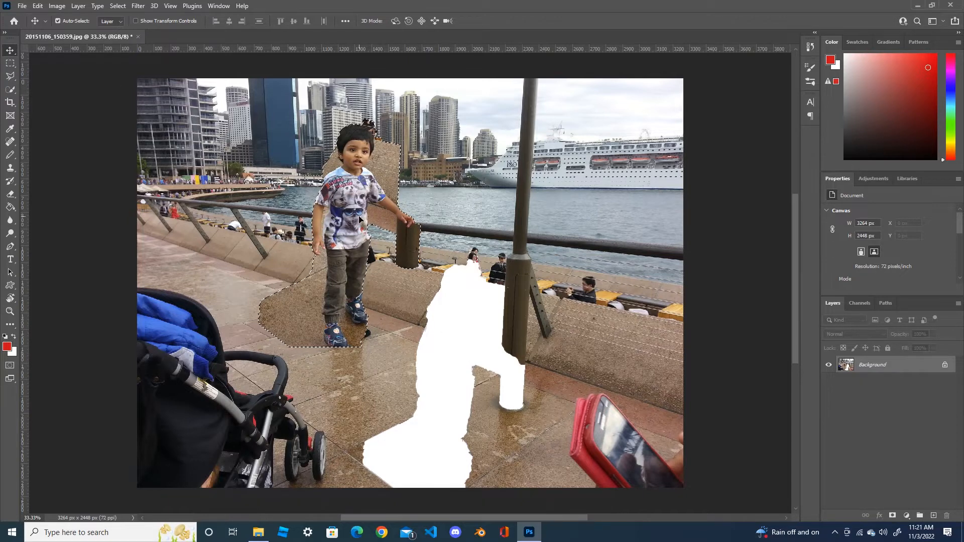
{"action": "left_click_drag", "start_coordinate": [377, 206], "coordinate": [389, 323]}
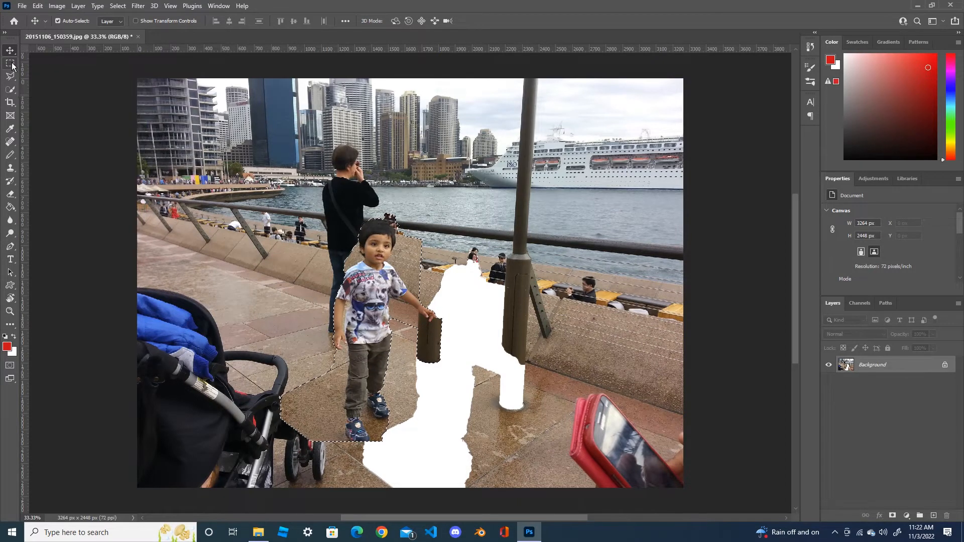
- Undo the move of the selected boy, putting him back in his original spot by the lamp post
{"action": "left_click", "coordinate": [12, 63]}
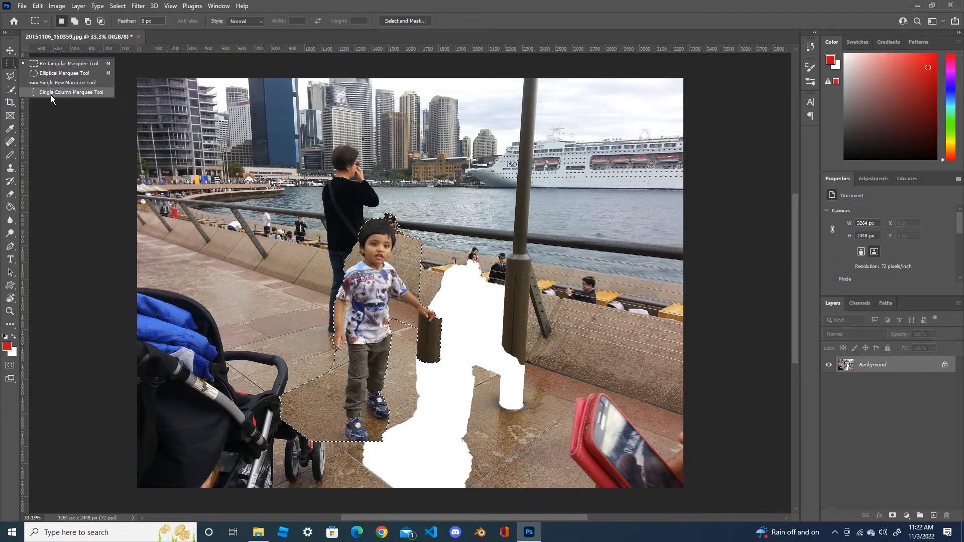
{"action": "left_click", "coordinate": [45, 64]}
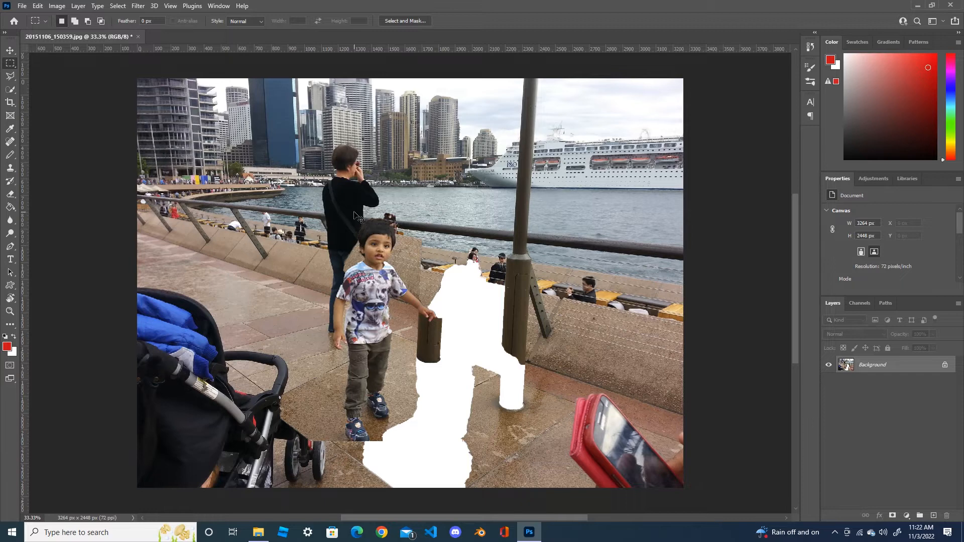
{"action": "key", "text": "ctrl+z"}
{"action": "key", "text": "ctrl+z"}
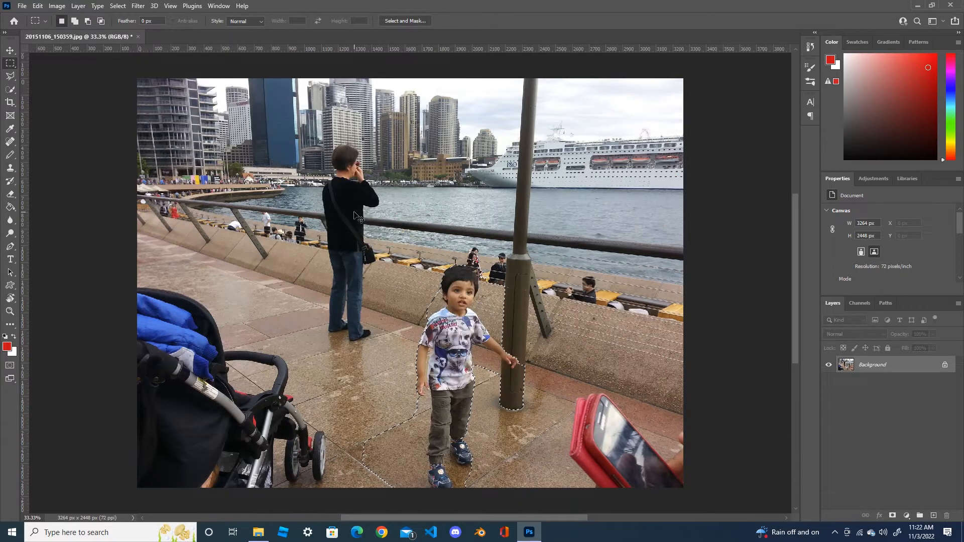
{"action": "left_click", "coordinate": [101, 79]}
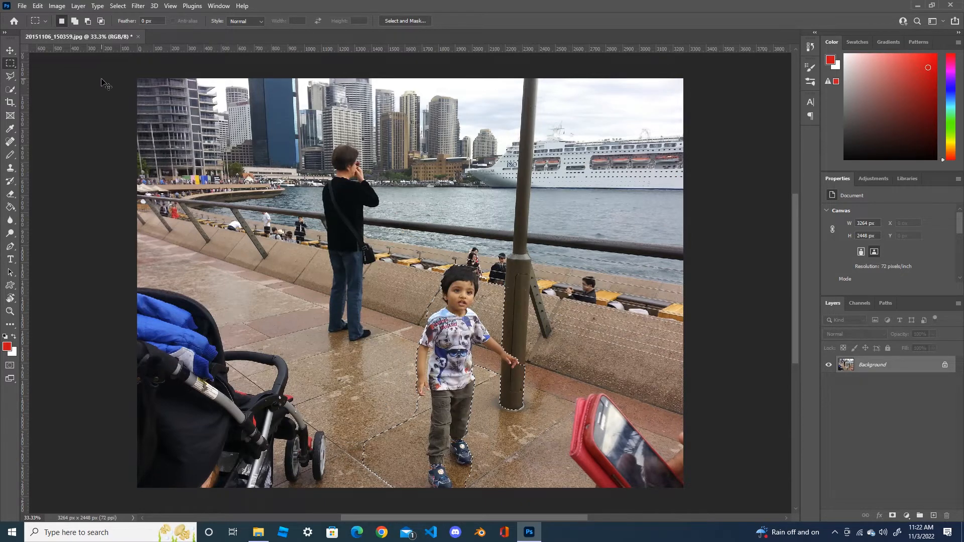
- Draw a rectangular marquee selection around the boy and the lower part of the lamp post
{"action": "right_click", "coordinate": [11, 64]}
{"action": "left_click", "coordinate": [54, 65]}
{"action": "left_click_drag", "start_coordinate": [398, 245], "coordinate": [521, 451]}
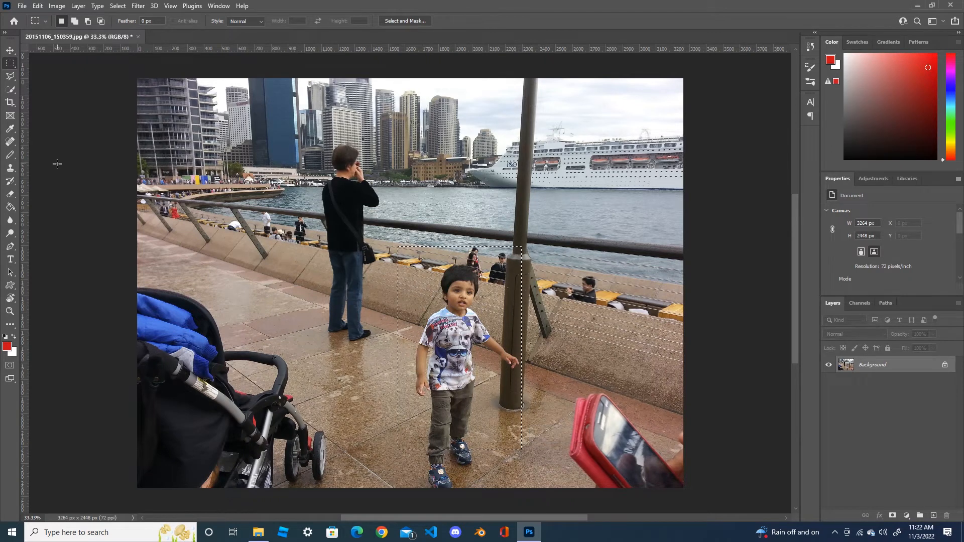
- Draw an elliptical marquee selection over the railing and waterfront beside the person in black
{"action": "right_click", "coordinate": [10, 63]}
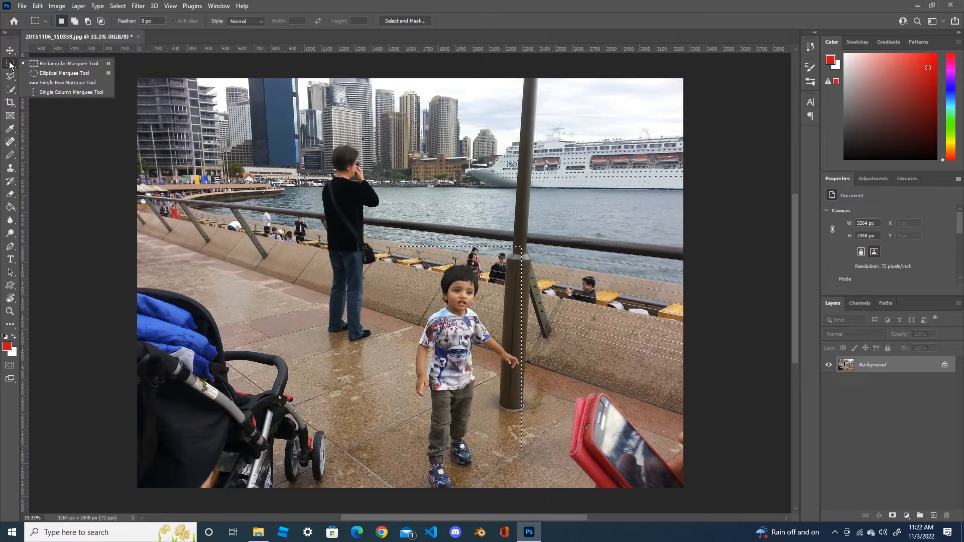
{"action": "left_click", "coordinate": [61, 73]}
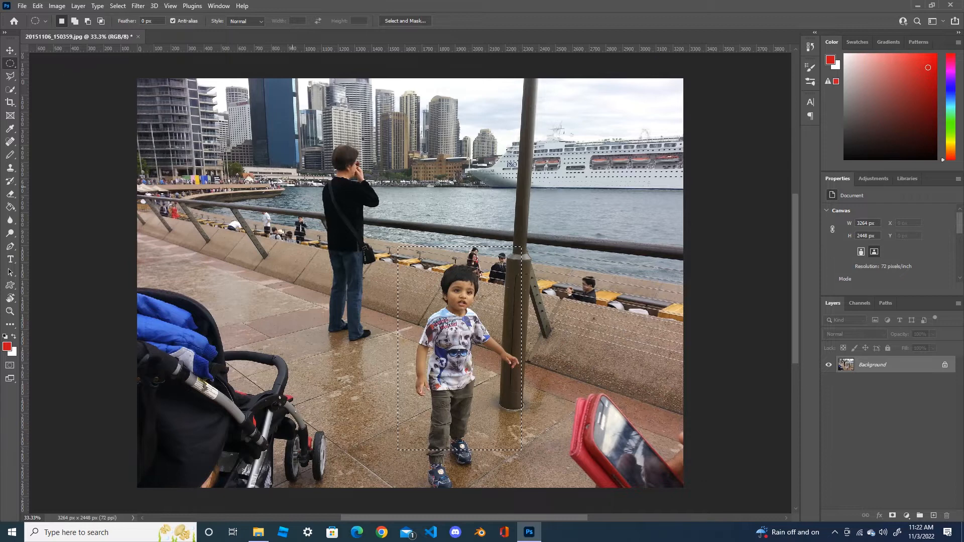
{"action": "left_click_drag", "start_coordinate": [216, 155], "coordinate": [318, 261]}
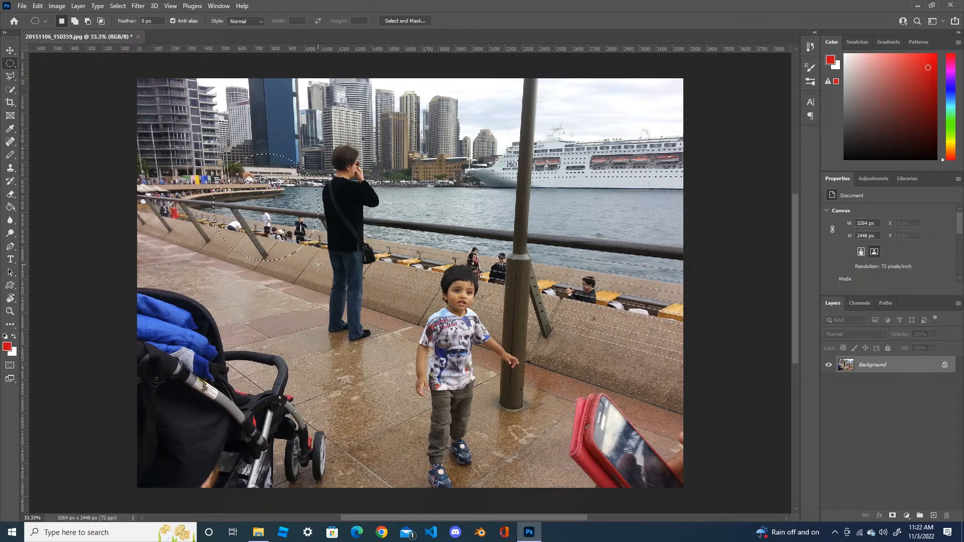
- Place a single-row marquee selection across the photo at the height of the boy's face
{"action": "right_click", "coordinate": [11, 64]}
{"action": "left_click", "coordinate": [67, 82]}
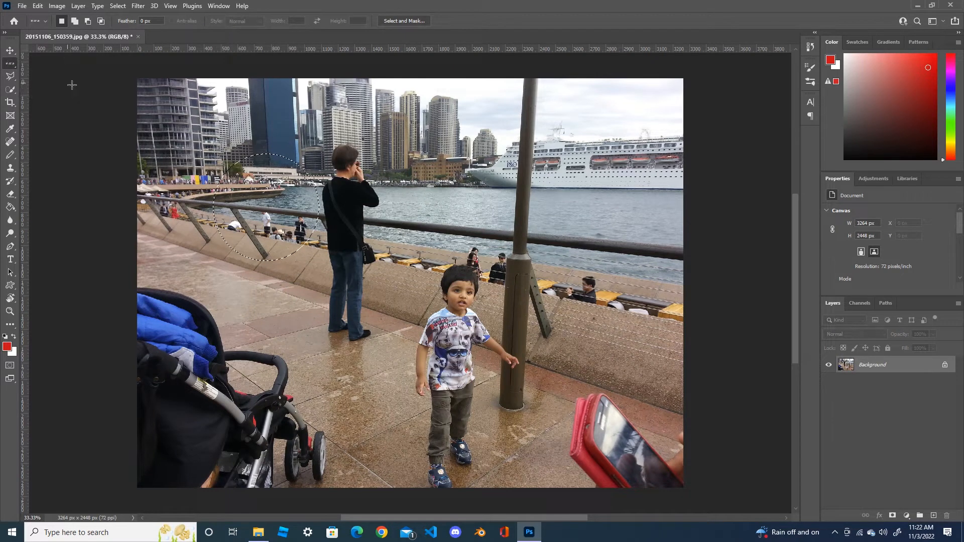
{"action": "left_click_drag", "start_coordinate": [144, 299], "coordinate": [285, 298]}
- Place a single-column marquee selection just beside the person in black, above the stroller's wheels, and deselect it
{"action": "right_click", "coordinate": [11, 64]}
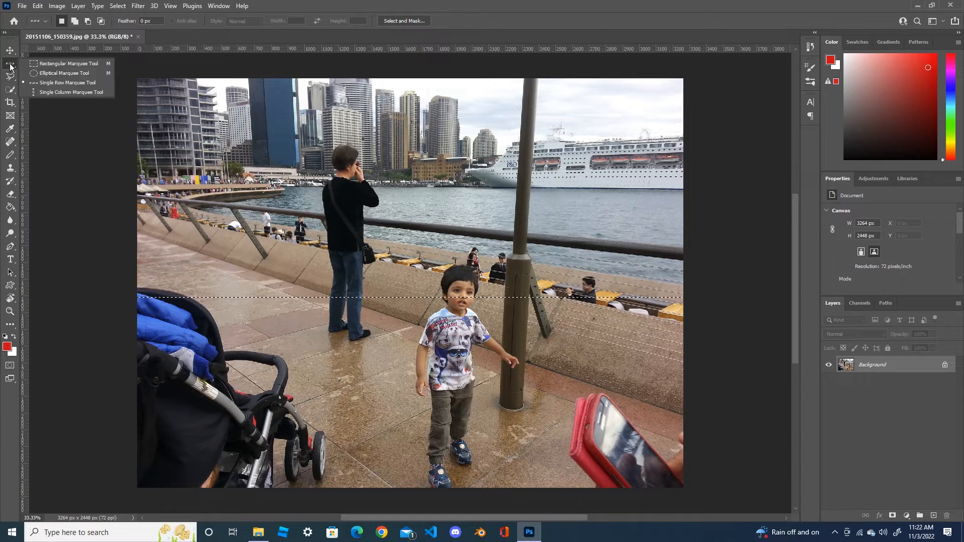
{"action": "left_click", "coordinate": [60, 92]}
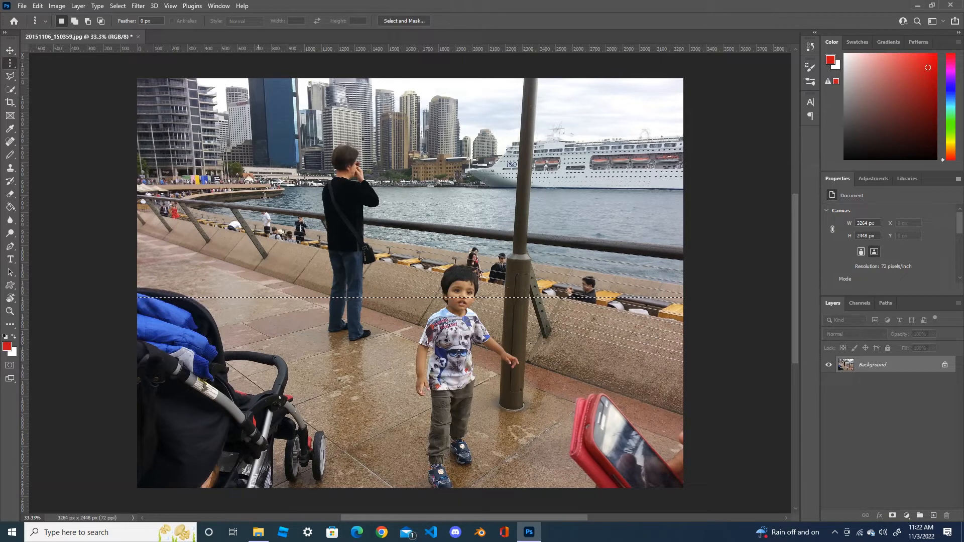
{"action": "left_click_drag", "start_coordinate": [266, 197], "coordinate": [312, 221]}
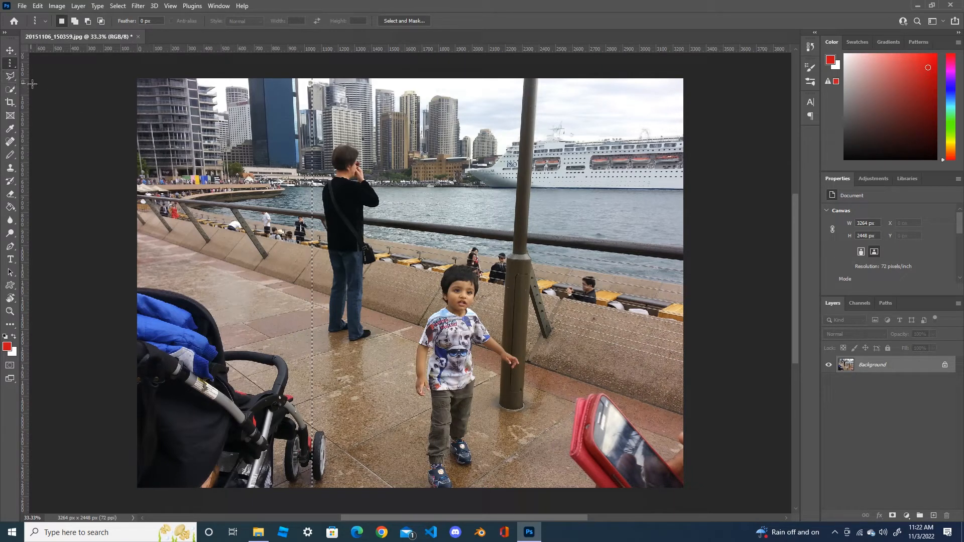
{"action": "key", "text": "ctrl+d"}
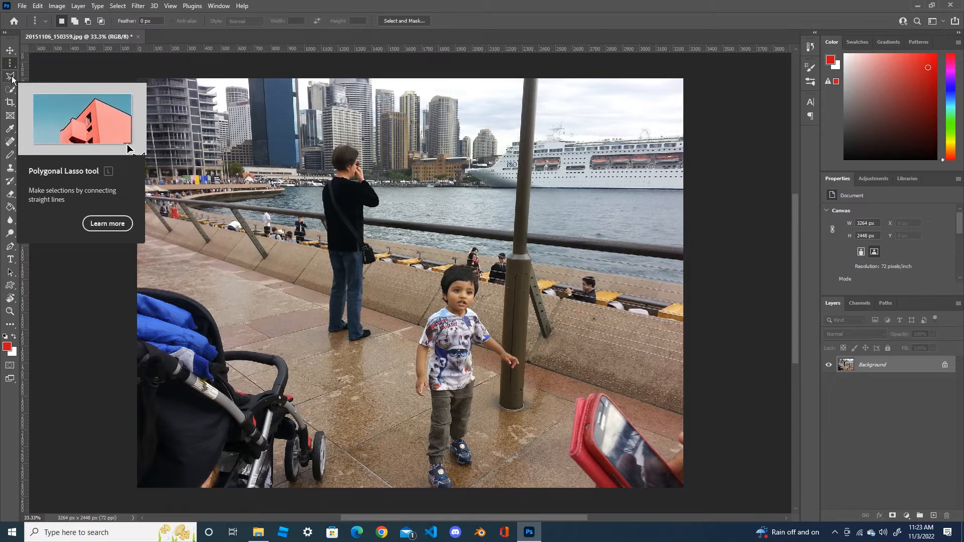
- Trace a freehand selection around the boy with the Lasso tool and clear it
{"action": "left_click", "coordinate": [13, 78]}
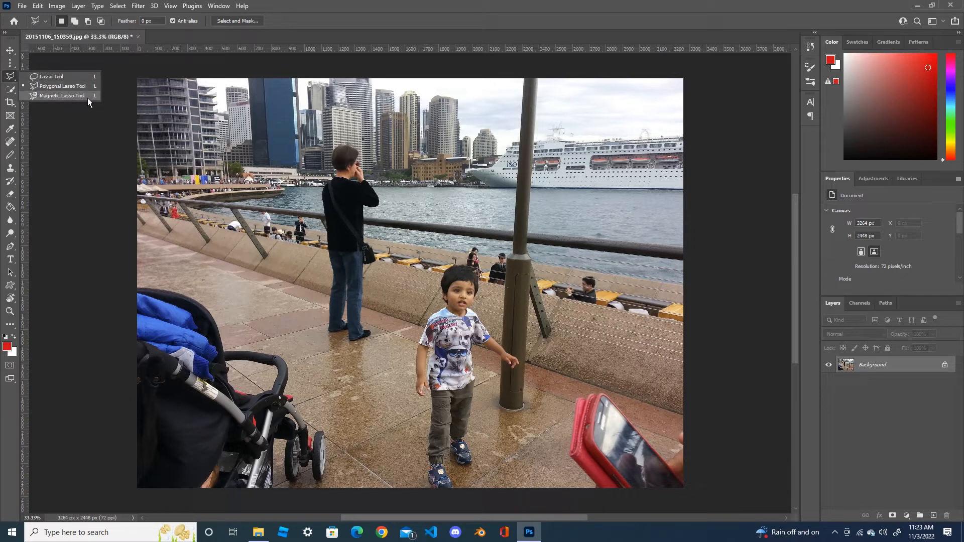
{"action": "left_click", "coordinate": [52, 78]}
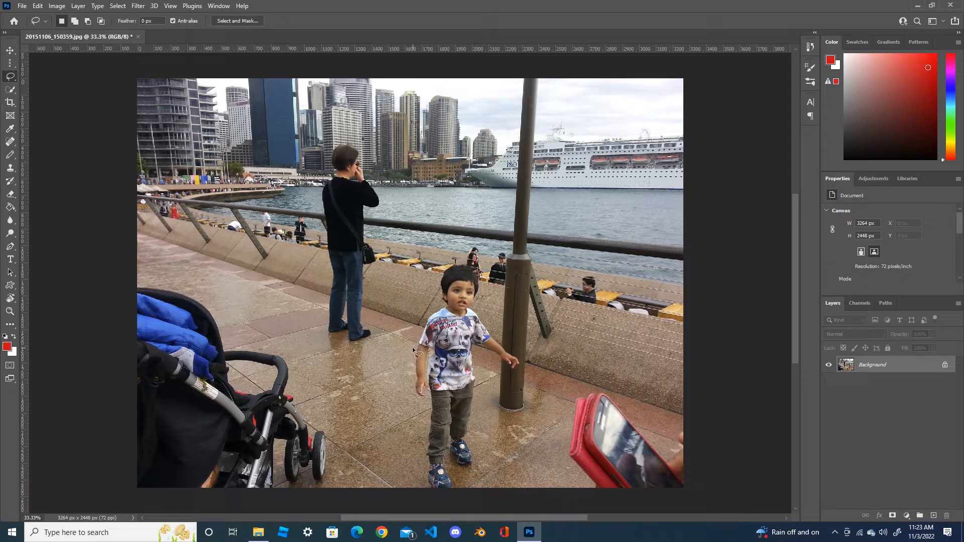
{"action": "mouse_move", "coordinate": [438, 306]}
{"action": "left_mouse_down"}
{"action": "mouse_move", "coordinate": [452, 270]}
{"action": "mouse_move", "coordinate": [481, 264]}
{"action": "left_mouse_up"}
{"action": "mouse_move", "coordinate": [494, 328]}
{"action": "left_mouse_down"}
{"action": "mouse_move", "coordinate": [526, 361]}
{"action": "mouse_move", "coordinate": [494, 369]}
{"action": "left_mouse_up"}
{"action": "mouse_move", "coordinate": [477, 472]}
{"action": "left_mouse_down"}
{"action": "mouse_move", "coordinate": [434, 488]}
{"action": "mouse_move", "coordinate": [411, 462]}
{"action": "mouse_move", "coordinate": [420, 403]}
{"action": "mouse_move", "coordinate": [418, 341]}
{"action": "left_mouse_up"}
{"action": "left_click", "coordinate": [102, 128]}
- Outline the boy from head to shoes with a closed Polygonal Lasso selection, including his outstretched arm, and deselect it
{"action": "right_click", "coordinate": [10, 77]}
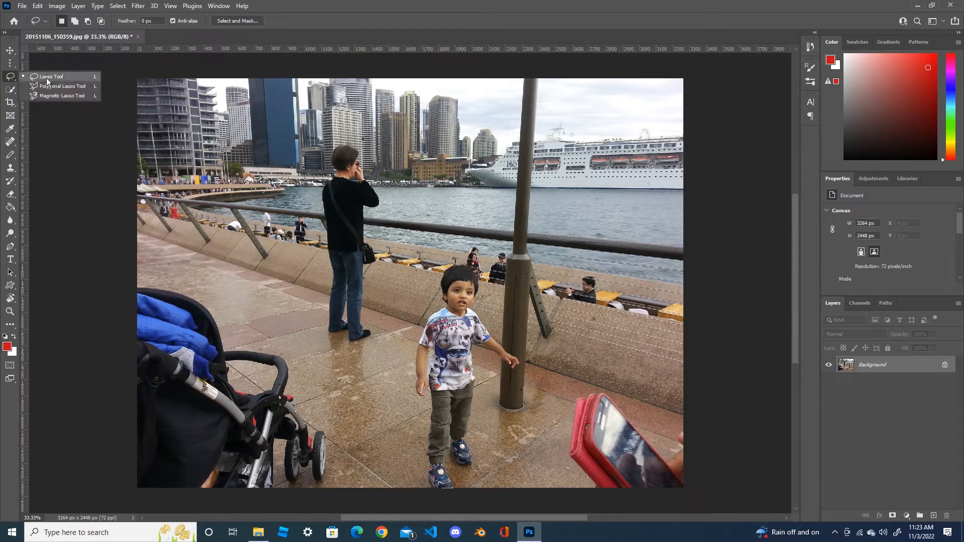
{"action": "left_click", "coordinate": [61, 86]}
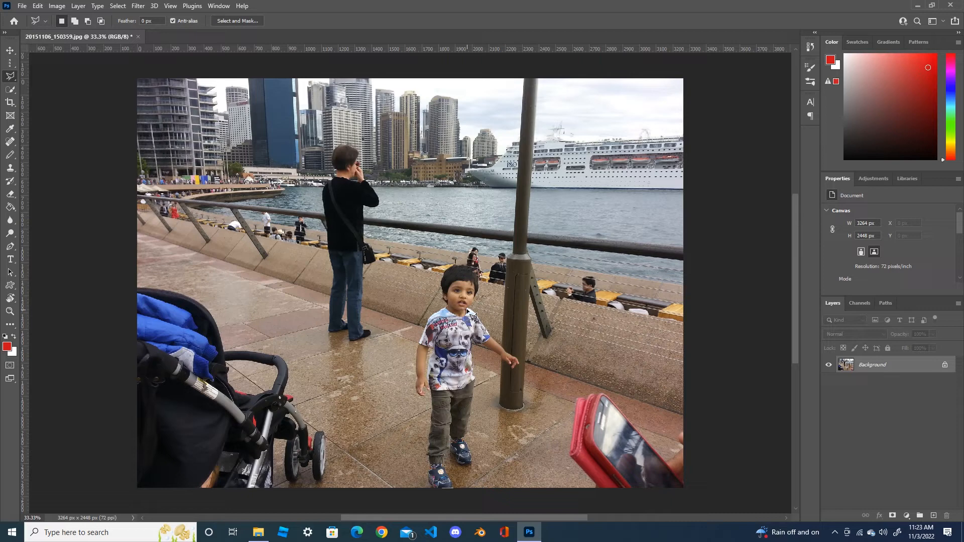
{"action": "left_click", "coordinate": [414, 355]}
{"action": "left_click", "coordinate": [441, 209]}
{"action": "left_click", "coordinate": [478, 315]}
{"action": "left_click", "coordinate": [481, 348]}
{"action": "left_click", "coordinate": [478, 369]}
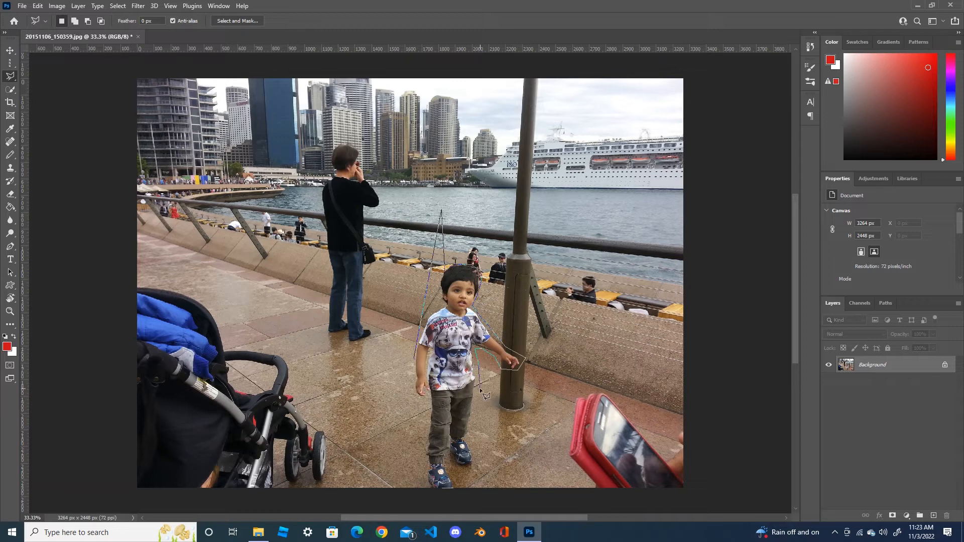
{"action": "left_click", "coordinate": [475, 417]}
{"action": "left_click", "coordinate": [475, 446]}
{"action": "left_click", "coordinate": [482, 475]}
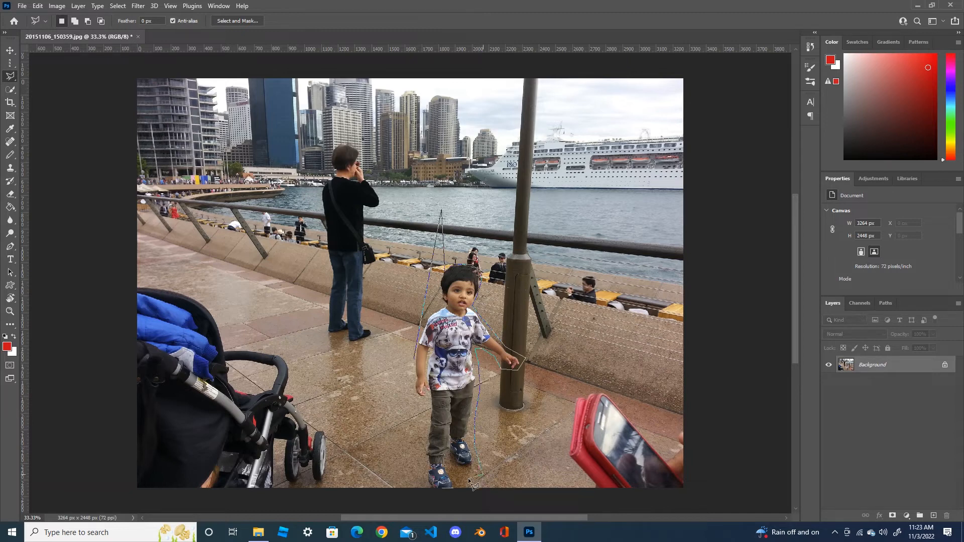
{"action": "left_click", "coordinate": [413, 468]}
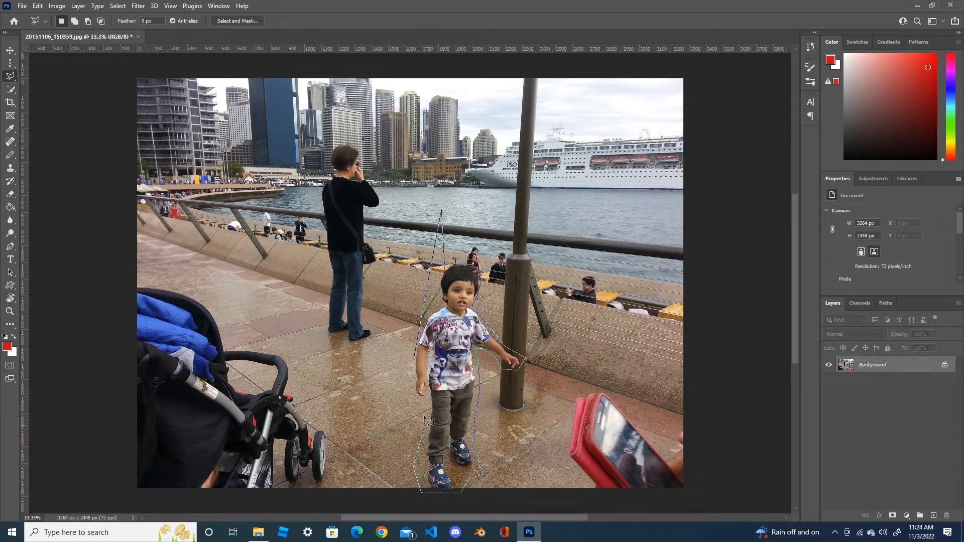
{"action": "left_click", "coordinate": [413, 359]}
{"action": "key", "text": "ctrl+d"}
- Trace the boy's outline with the Magnetic Lasso tool, close the selection at his hand, and clear it
{"action": "right_click", "coordinate": [10, 76]}
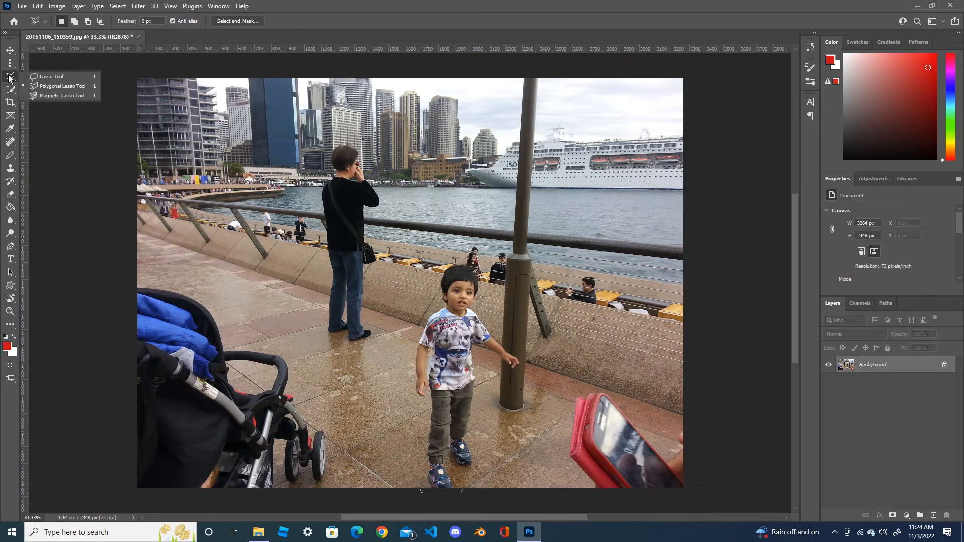
{"action": "left_click", "coordinate": [72, 95]}
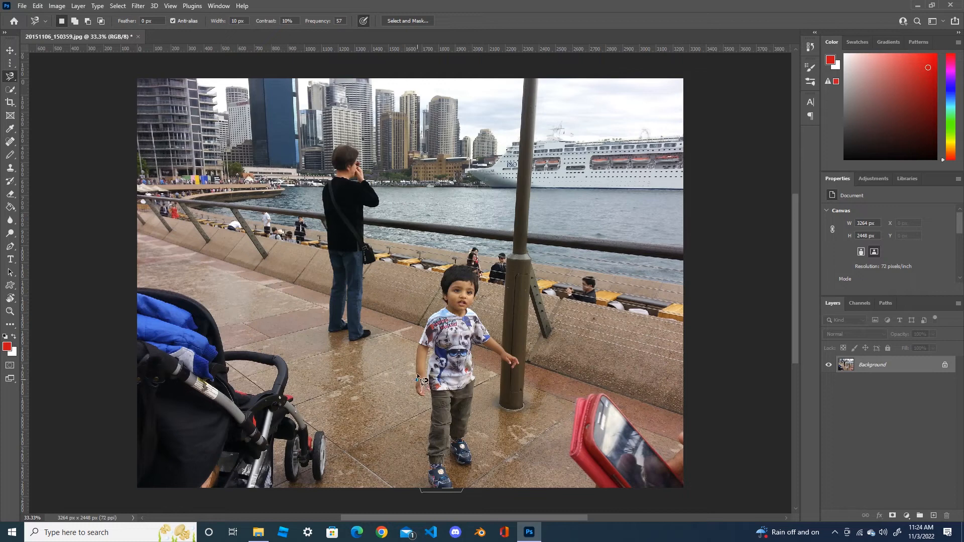
{"action": "mouse_move", "coordinate": [416, 344]}
{"action": "left_mouse_down"}
{"action": "mouse_move", "coordinate": [448, 308]}
{"action": "mouse_move", "coordinate": [440, 277]}
{"action": "mouse_move", "coordinate": [467, 264]}
{"action": "mouse_move", "coordinate": [482, 282]}
{"action": "mouse_move", "coordinate": [477, 317]}
{"action": "mouse_move", "coordinate": [521, 361]}
{"action": "mouse_move", "coordinate": [512, 370]}
{"action": "mouse_move", "coordinate": [471, 341]}
{"action": "mouse_move", "coordinate": [473, 459]}
{"action": "mouse_move", "coordinate": [467, 466]}
{"action": "mouse_move", "coordinate": [450, 451]}
{"action": "mouse_move", "coordinate": [445, 468]}
{"action": "mouse_move", "coordinate": [458, 488]}
{"action": "mouse_move", "coordinate": [448, 493]}
{"action": "mouse_move", "coordinate": [425, 479]}
{"action": "mouse_move", "coordinate": [423, 388]}
{"action": "left_mouse_up"}
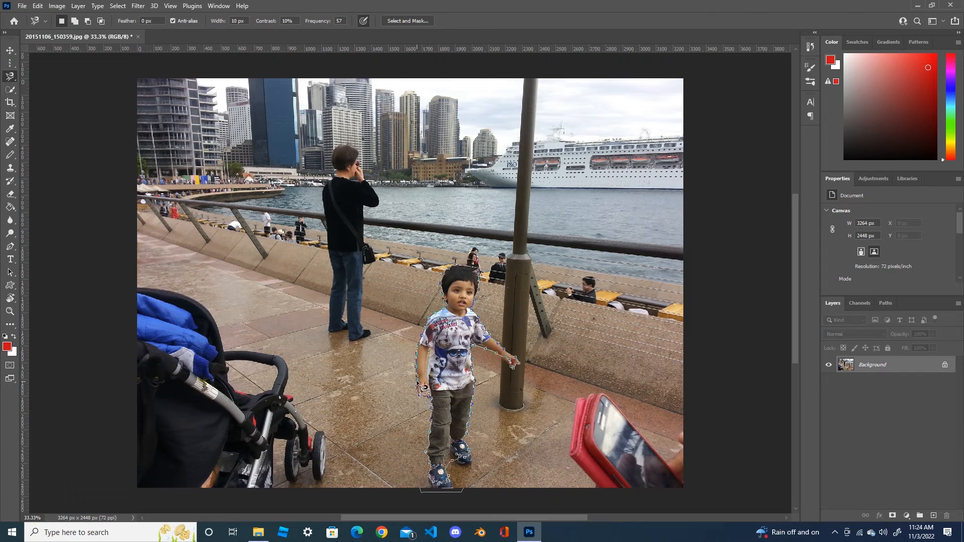
{"action": "left_click", "coordinate": [423, 386]}
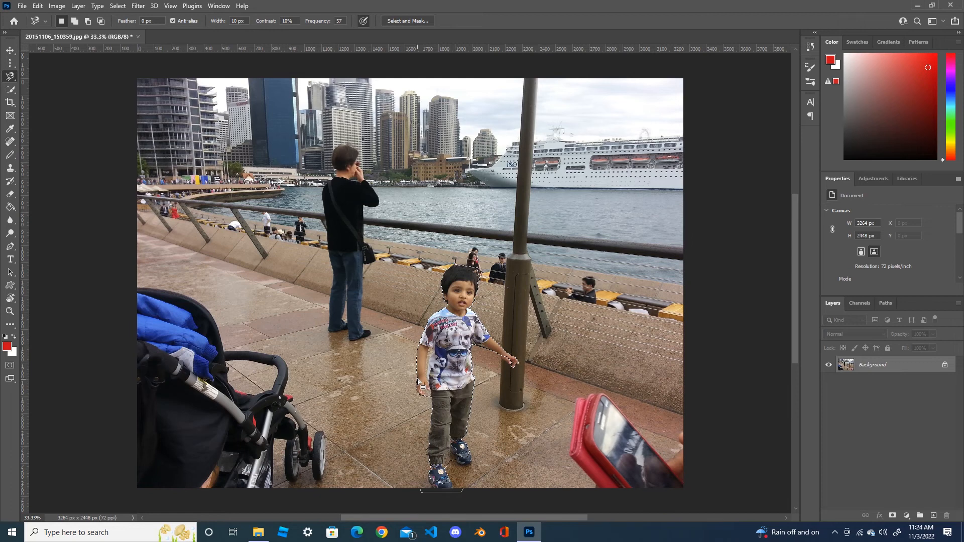
{"action": "left_click", "coordinate": [10, 77]}
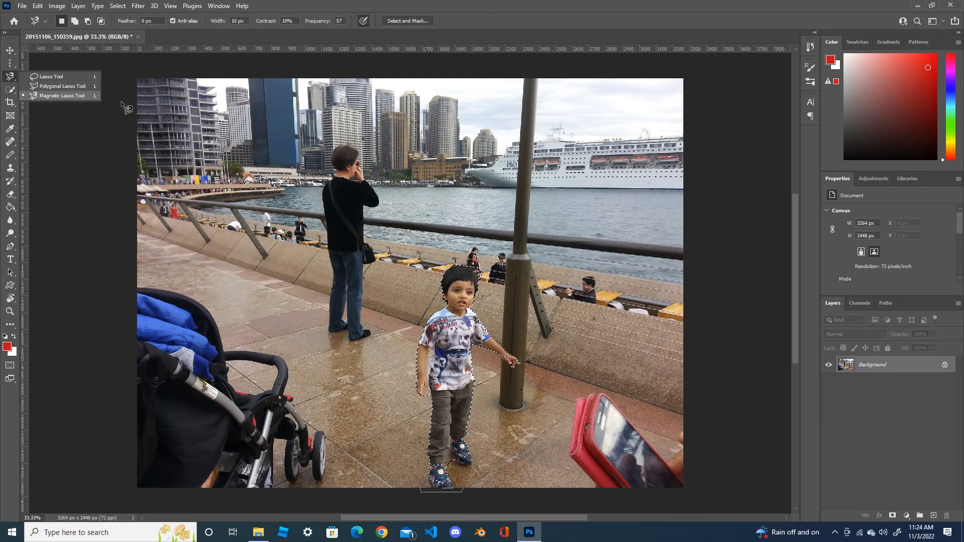
{"action": "left_click", "coordinate": [413, 461]}
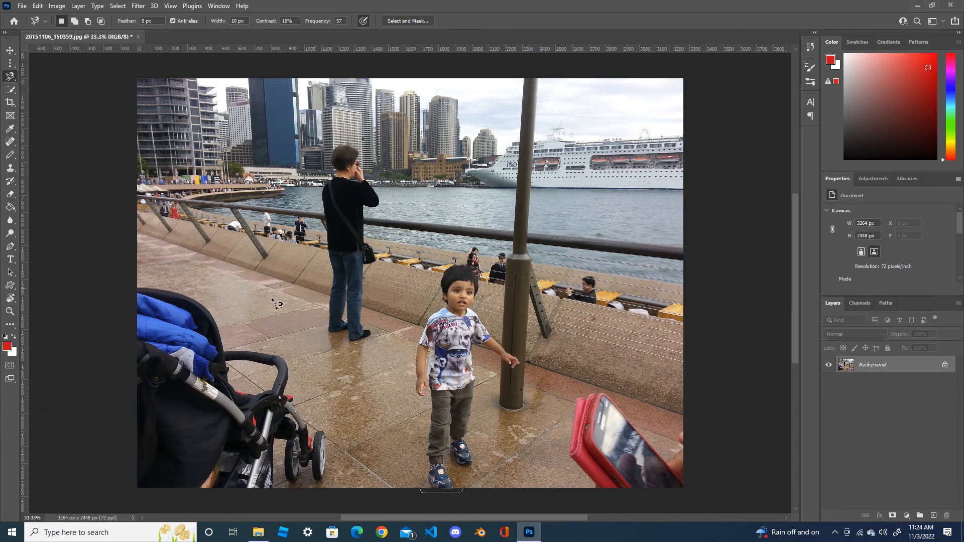